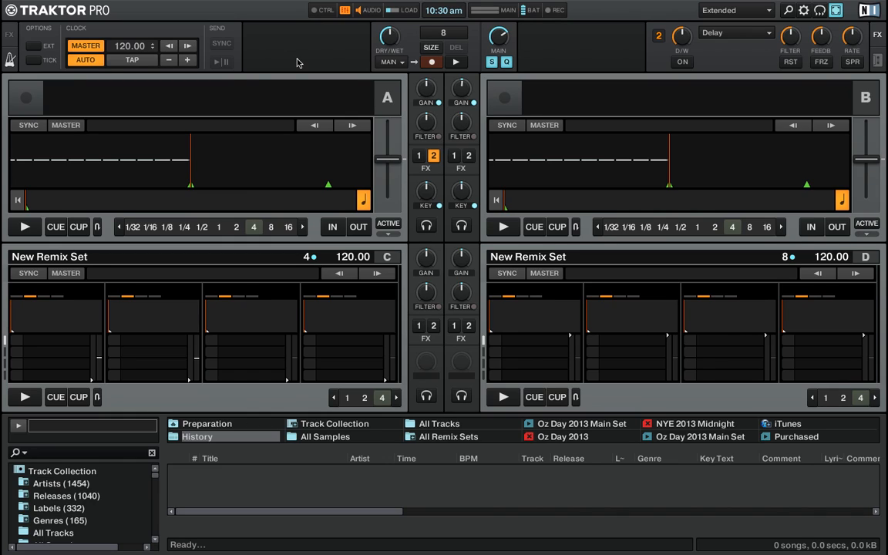
- Open the Controller Manager preferences and select KontrolF1 as the in-port of the Traktor Kontrol F1 device
mouse_move(430, 199)
click(805, 11)
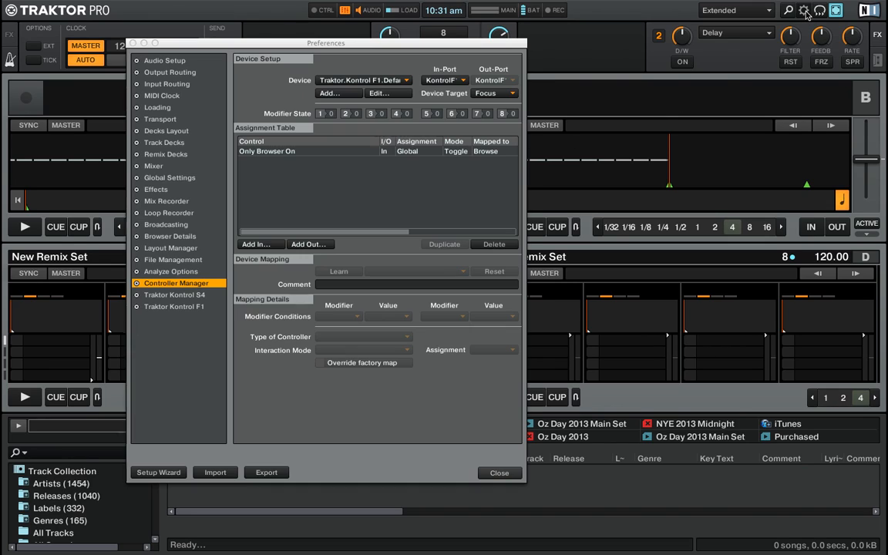
click(157, 287)
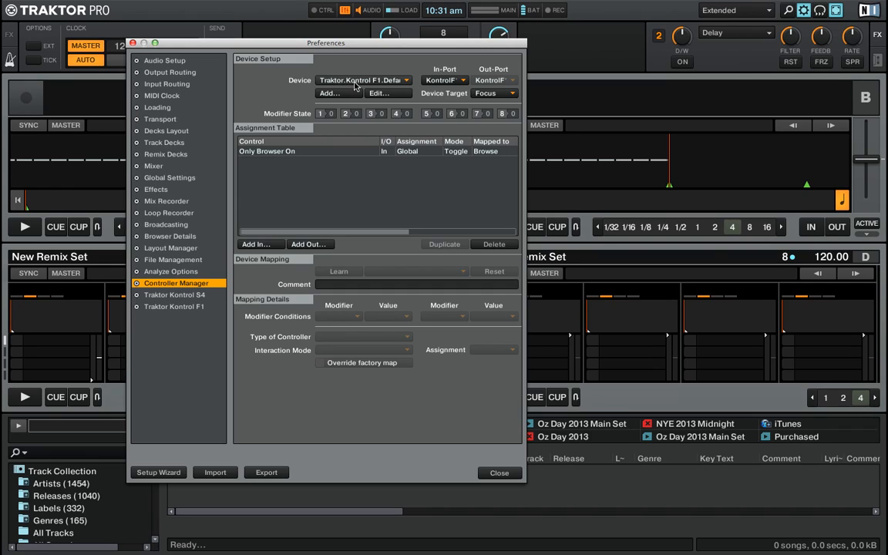
click(443, 80)
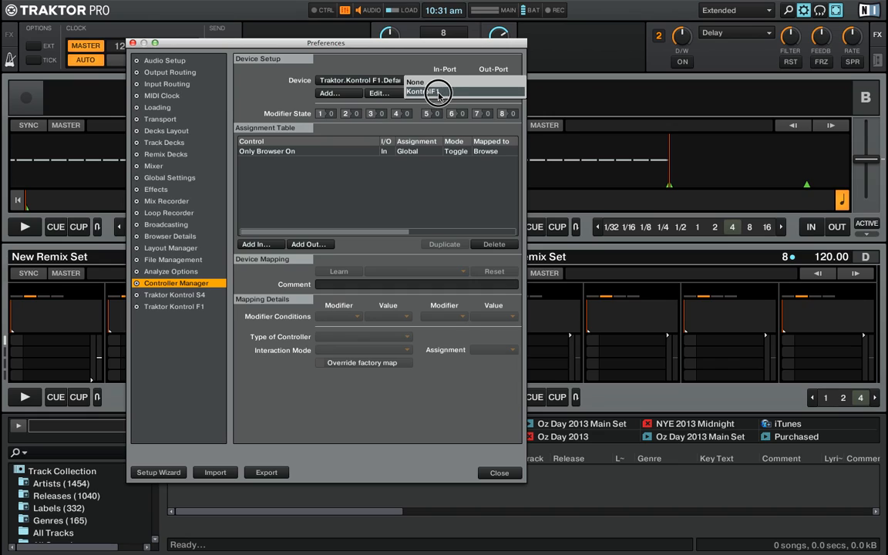
click(438, 92)
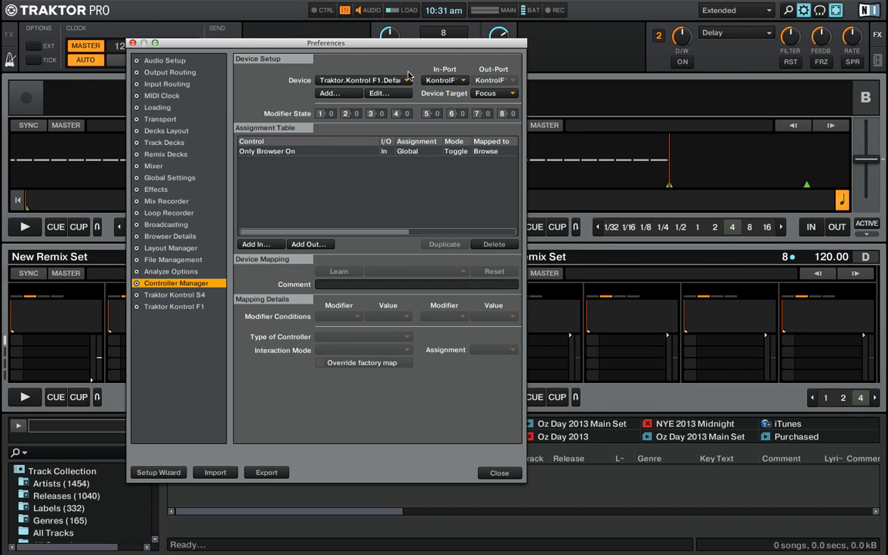
- Add a mixer Filter Adjust input assignment and use Learn to map it to the controller's Filter.1 knob
click(267, 245)
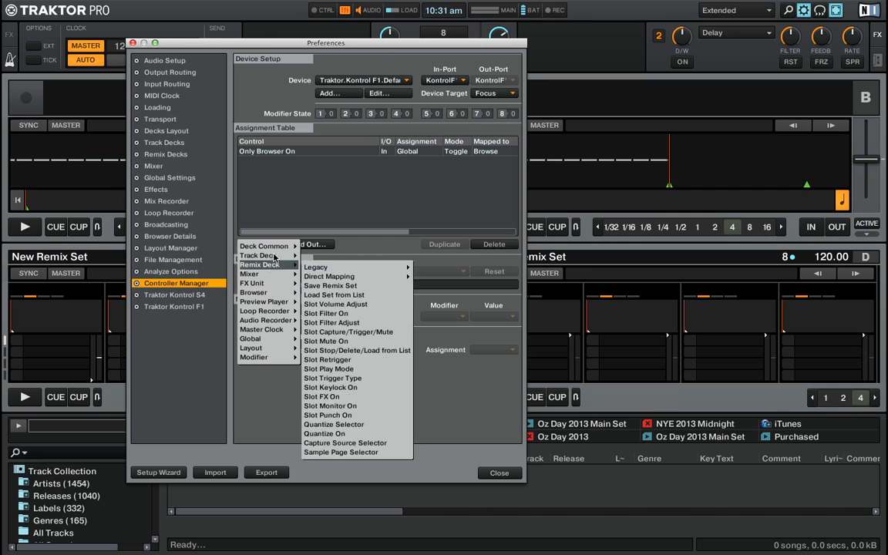
mouse_move(270, 275)
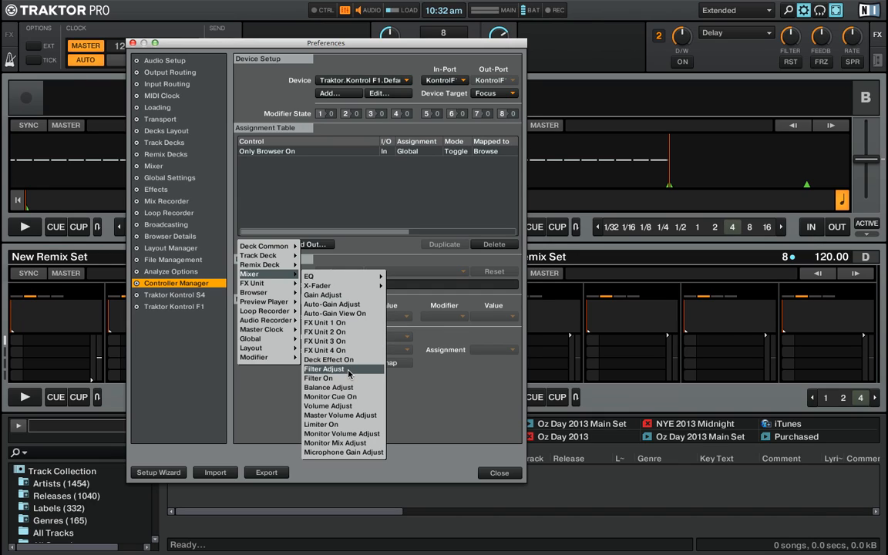
click(348, 371)
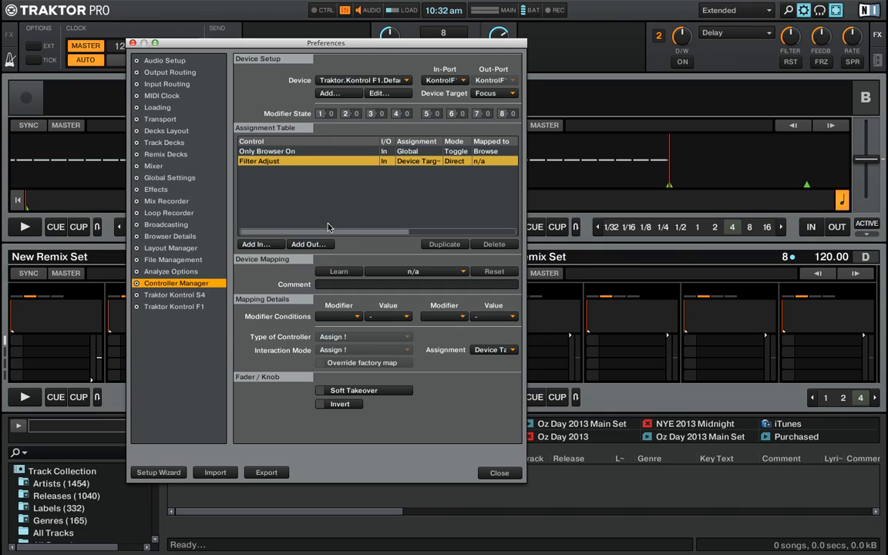
click(339, 272)
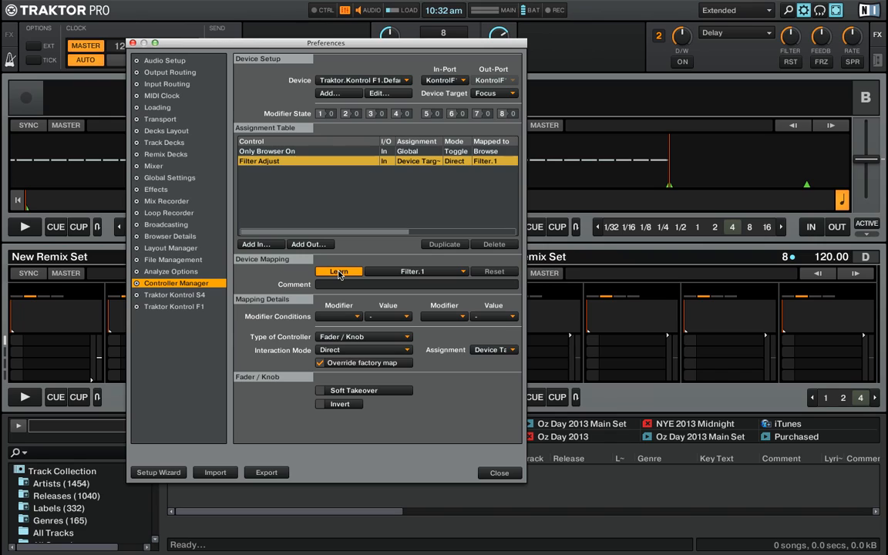
click(340, 273)
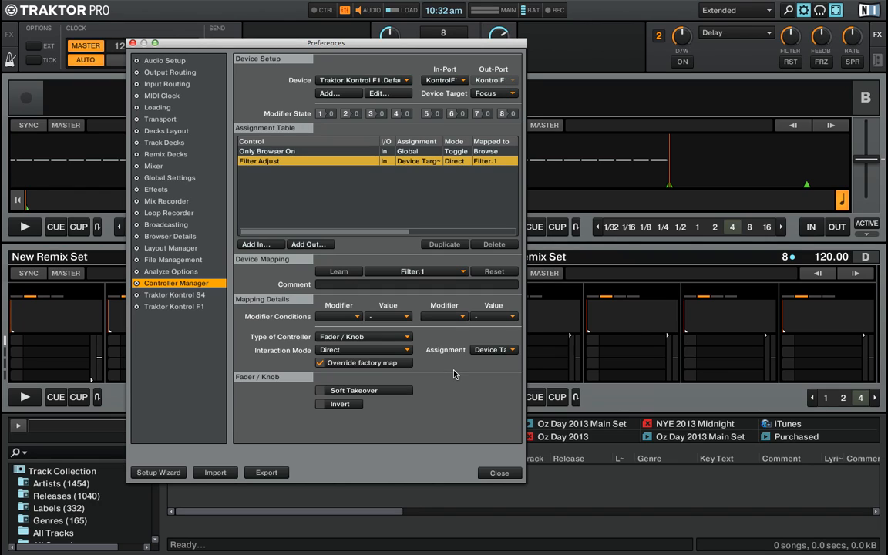
- Try the Relative interaction mode on the Filter Adjust assignment and return it to Direct
click(409, 340)
drag(409, 340, 336, 342)
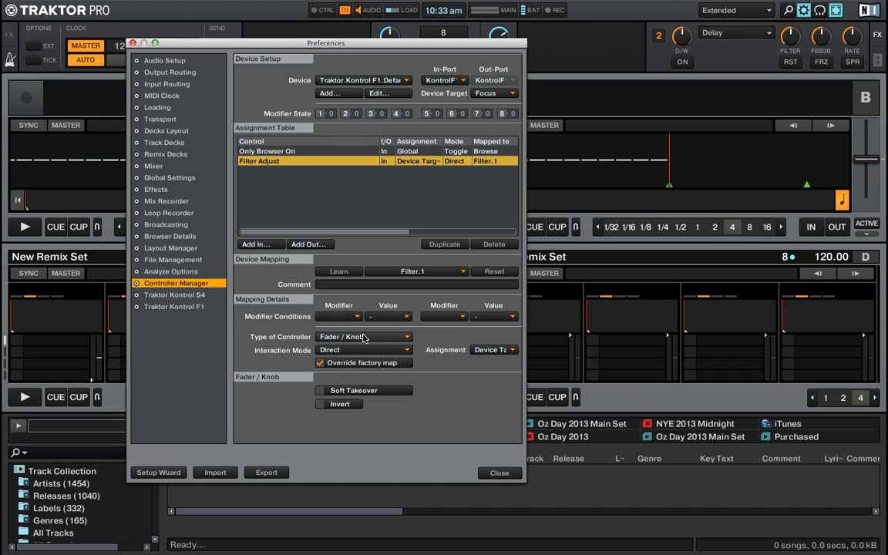
drag(407, 354, 338, 354)
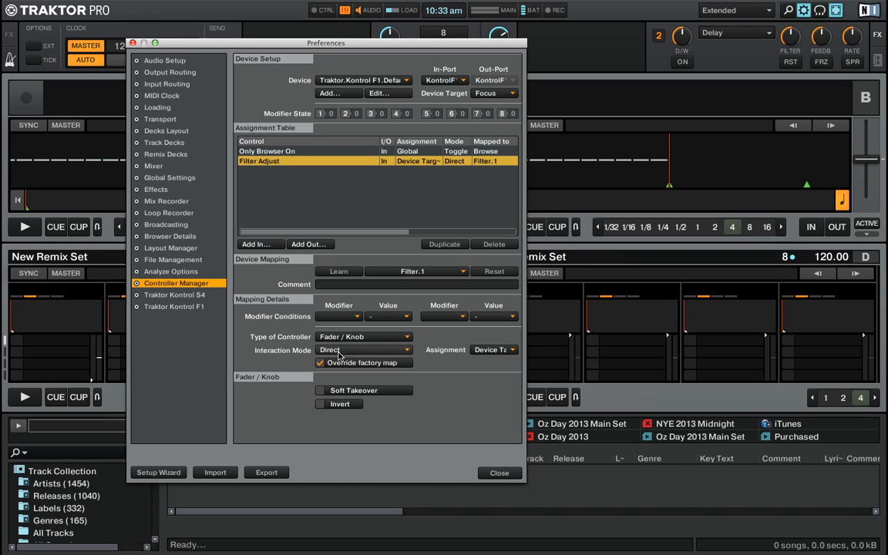
click(337, 351)
click(307, 325)
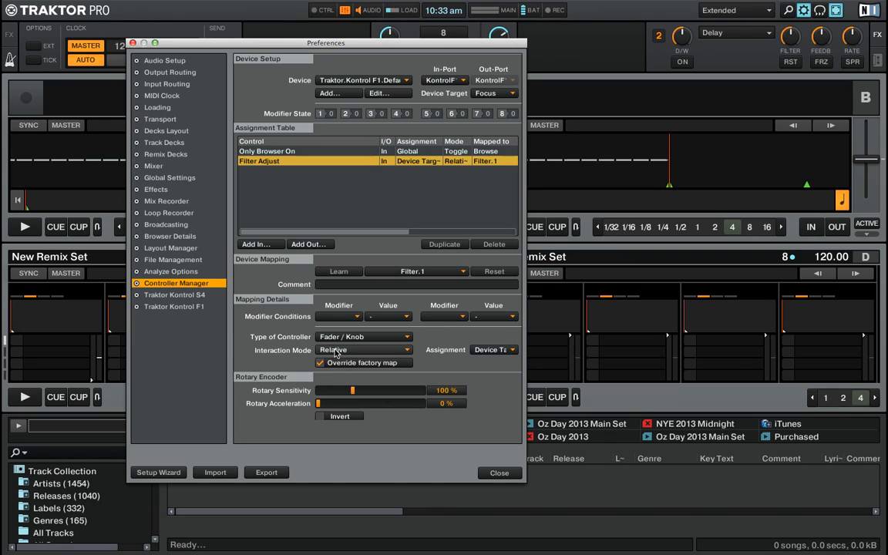
click(335, 351)
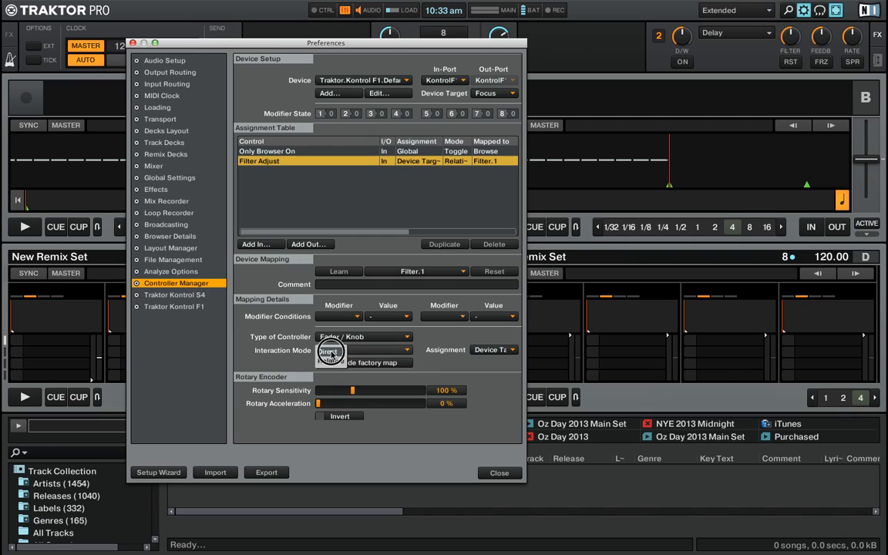
click(329, 352)
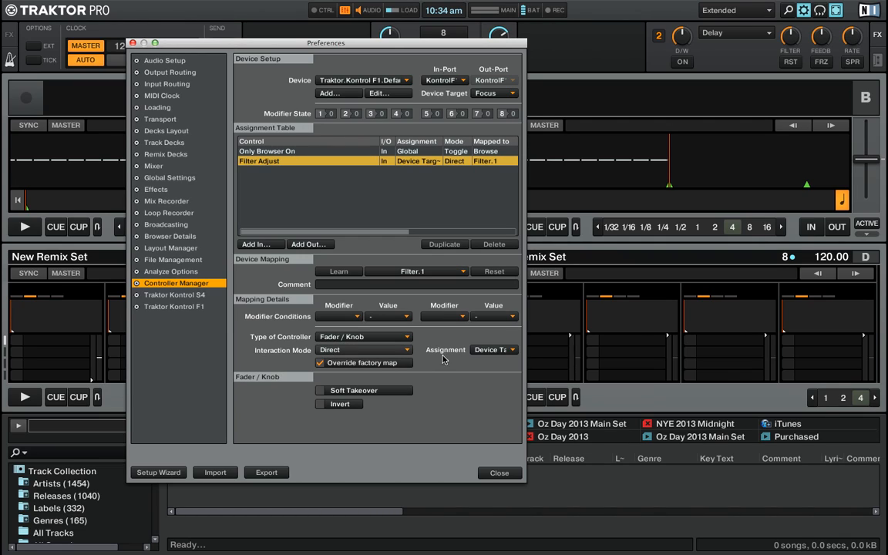
- Assign the Filter.1 Filter Adjust mapping to Deck A
click(496, 352)
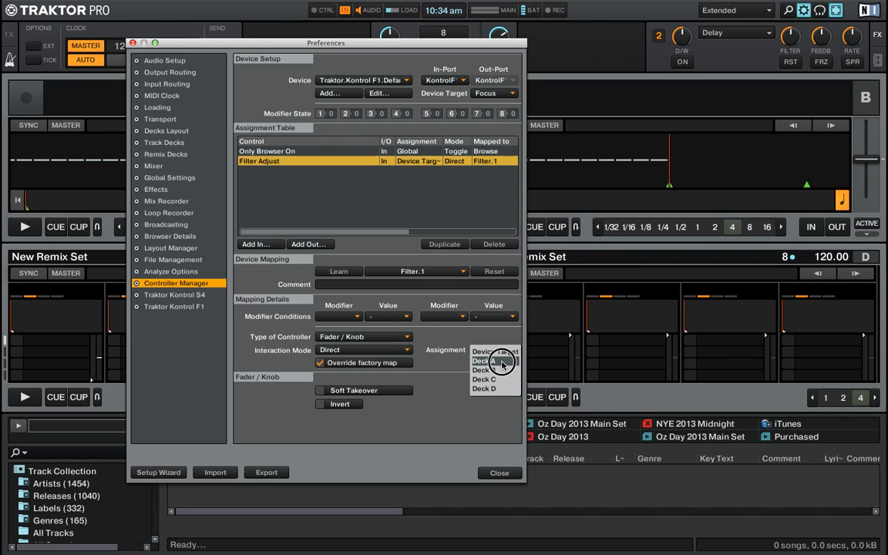
click(502, 363)
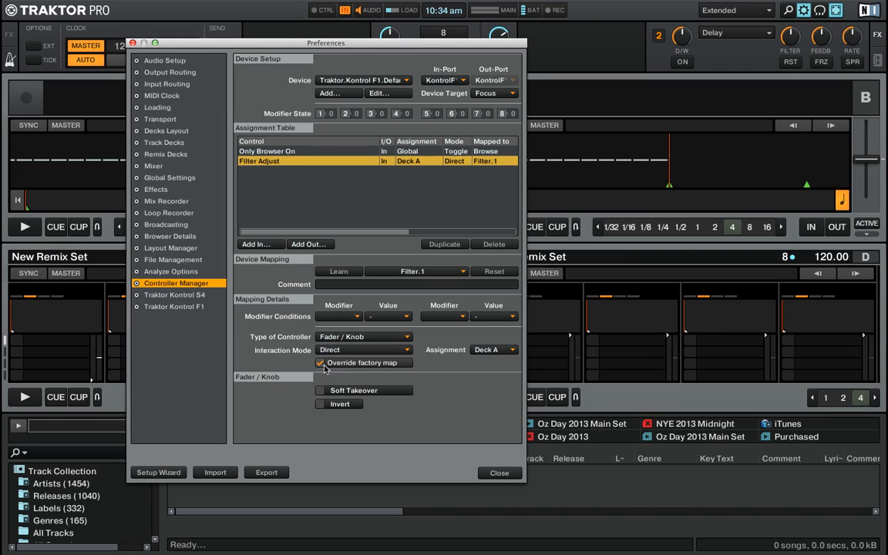
- Try the Filter.1 mapping with the factory map override off, turn the override back on, and close the preferences
click(319, 364)
click(499, 472)
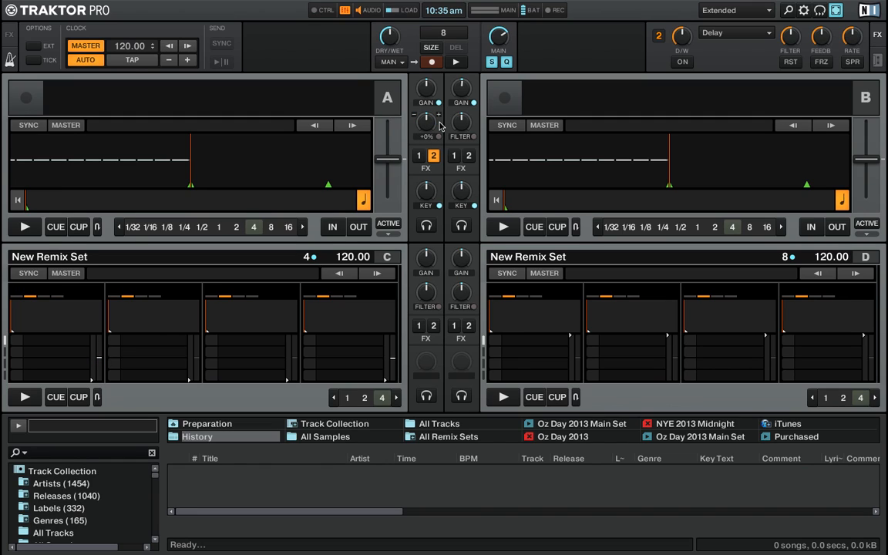
click(803, 10)
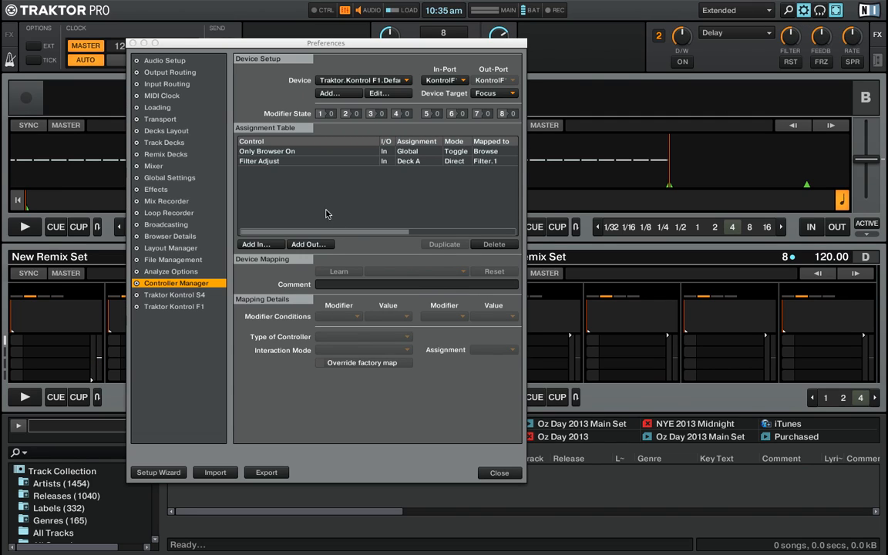
click(246, 160)
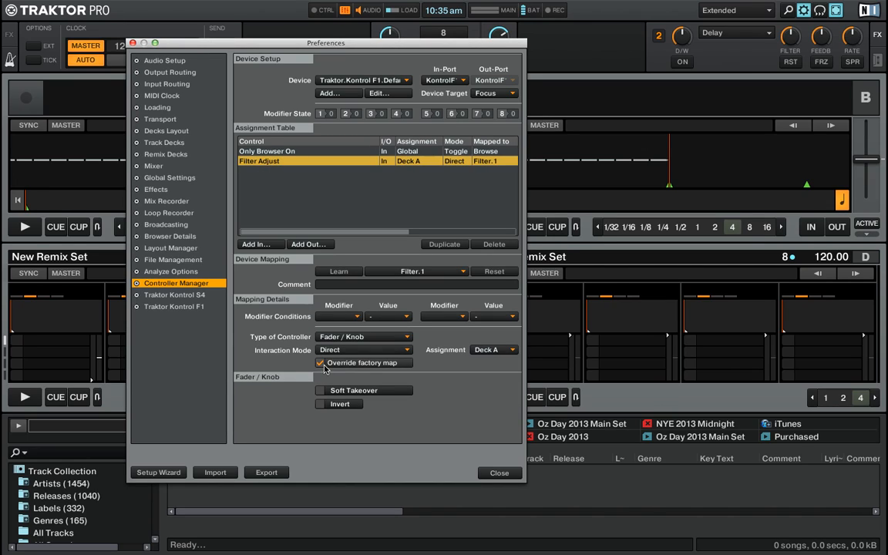
click(499, 473)
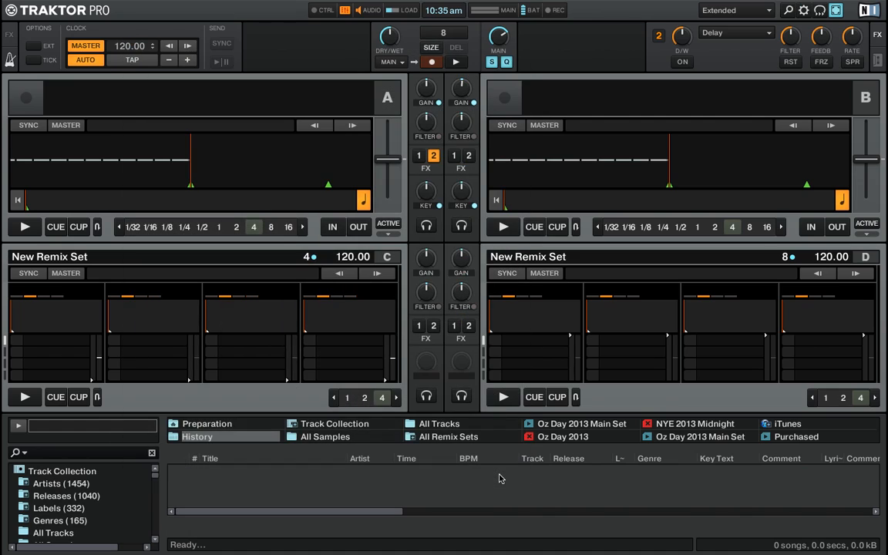
- Test the mapped filter control on Deck A's mixer channel
mouse_move(414, 128)
scroll(414, 128, down, 10)
scroll(412, 131, up, 10)
- Duplicate the Deck A Filter Adjust mapping, learn the copy to the Filter.2 knob, and assign it to Deck B
click(805, 10)
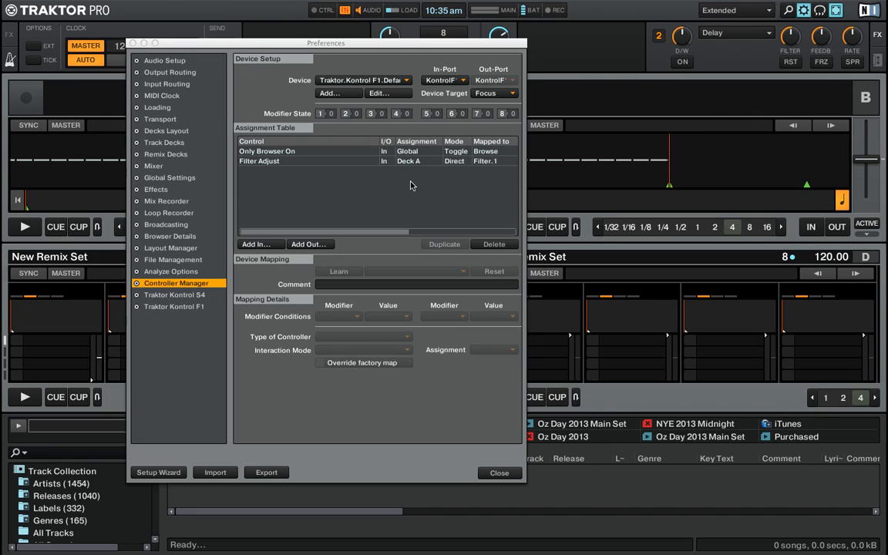
click(284, 163)
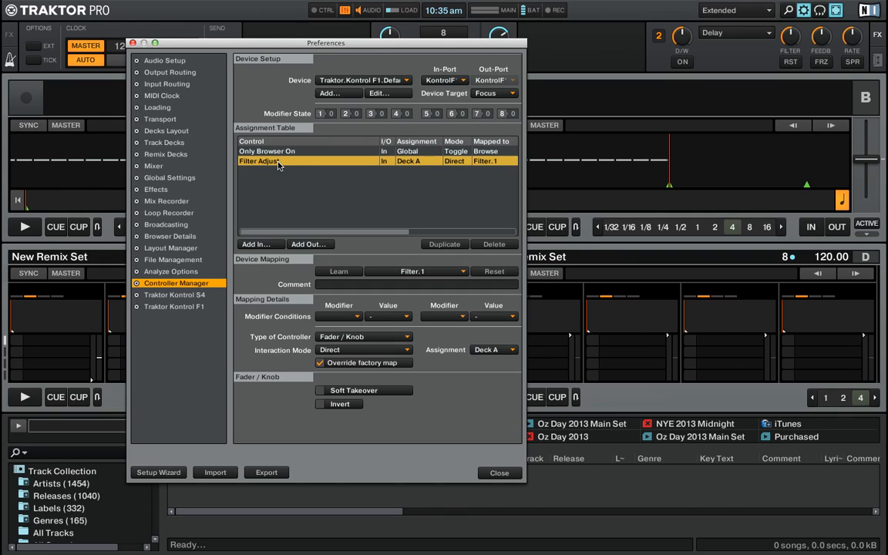
click(443, 244)
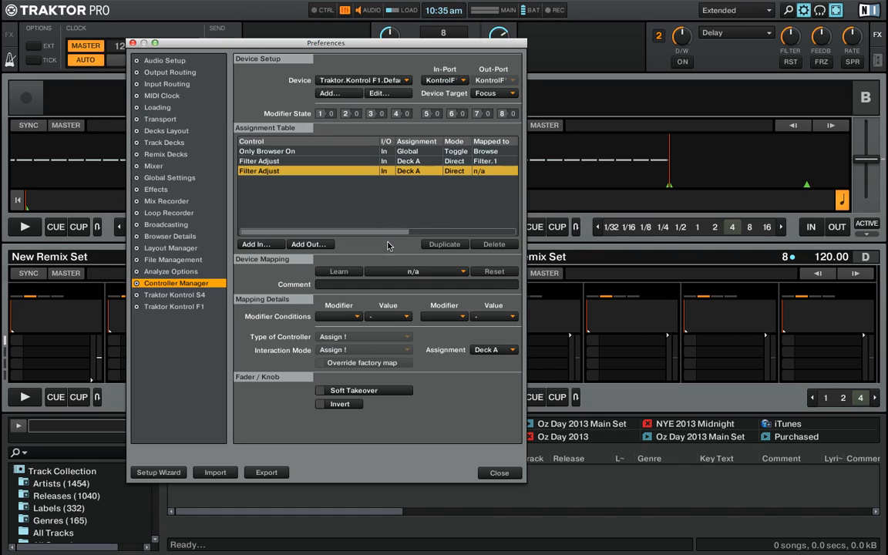
click(340, 273)
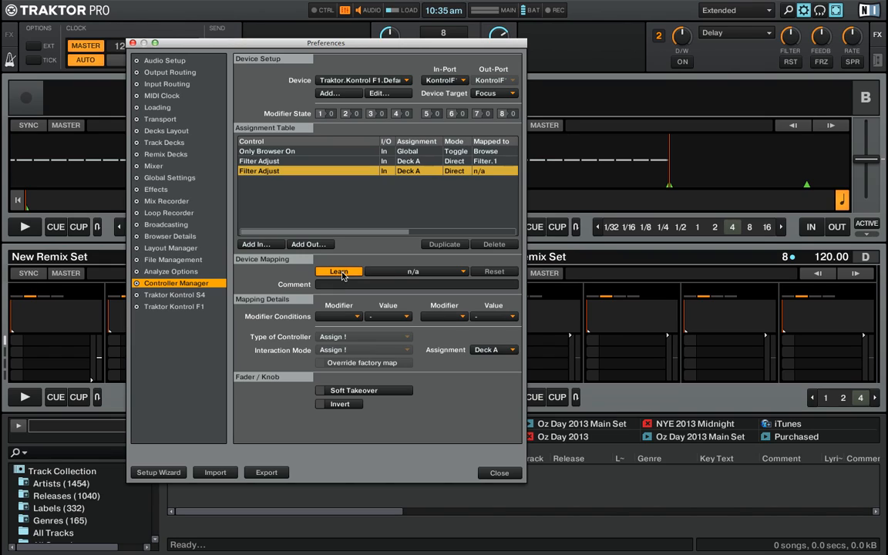
click(342, 273)
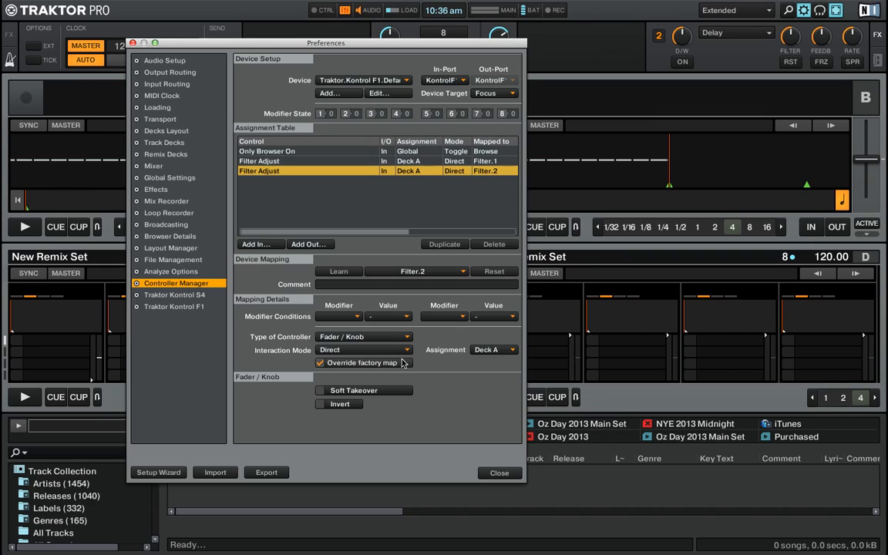
click(493, 350)
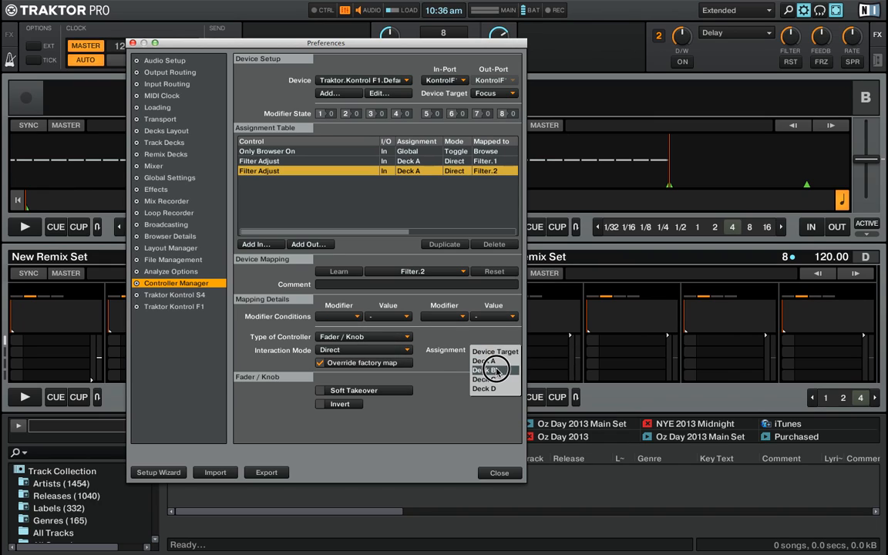
click(496, 371)
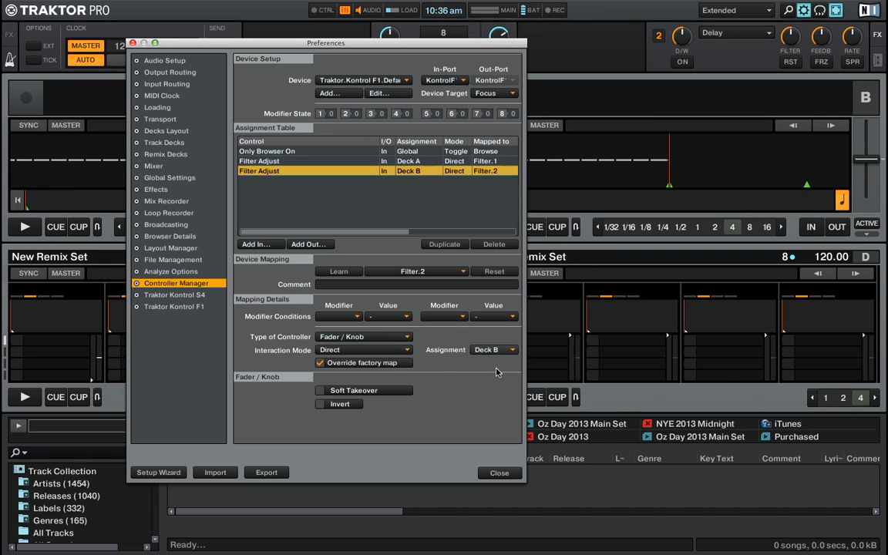
- Duplicate the Deck B Filter Adjust mapping, learn the copy to the Filter.3 knob, and assign it to Deck C
click(445, 245)
click(347, 273)
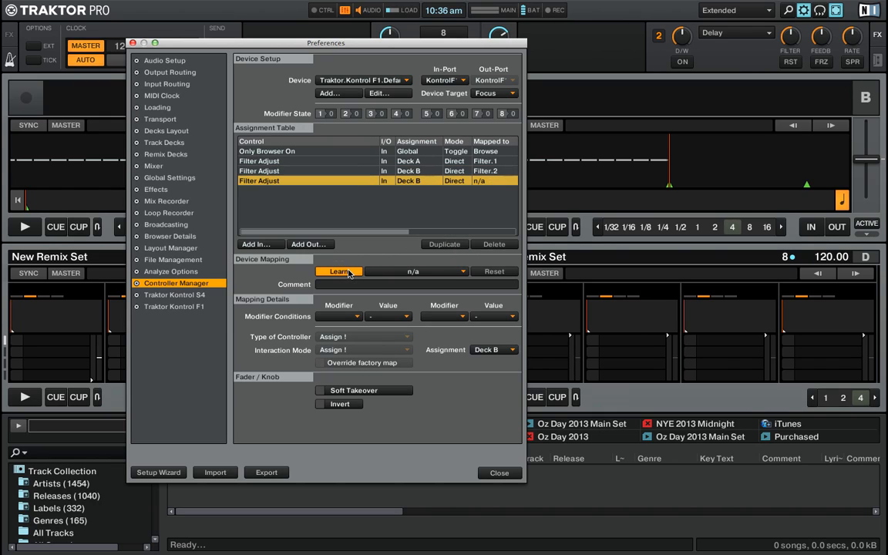
click(348, 273)
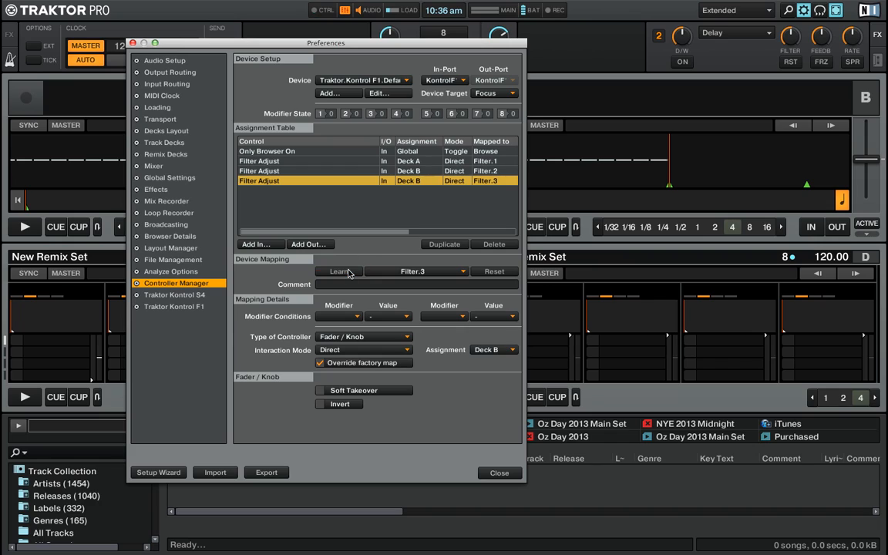
click(487, 350)
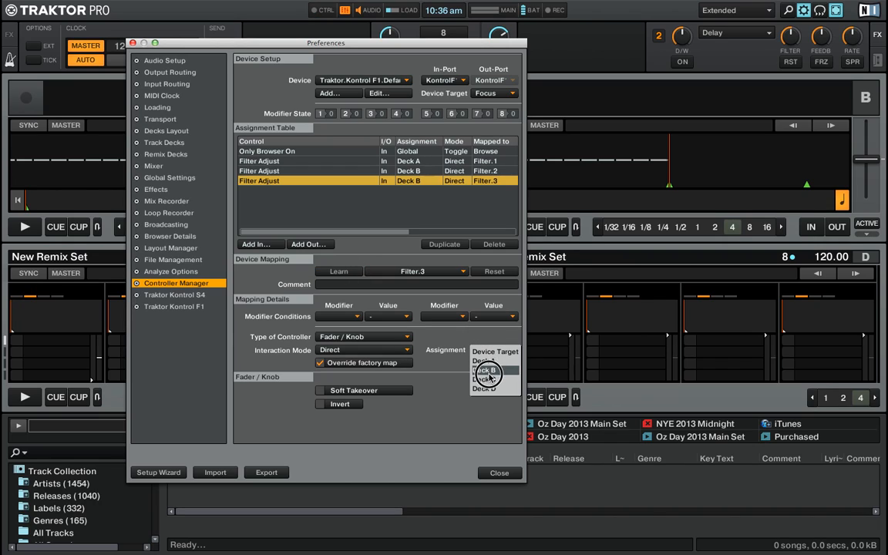
click(485, 379)
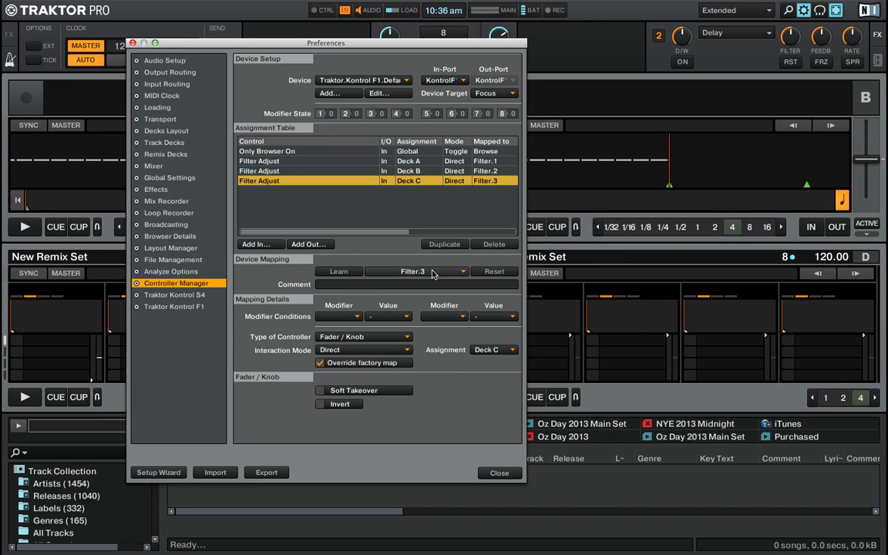
- Duplicate the Deck C Filter Adjust mapping, learn the copy to Filter.4, assign it to Deck D, and close the preferences
click(443, 244)
click(351, 272)
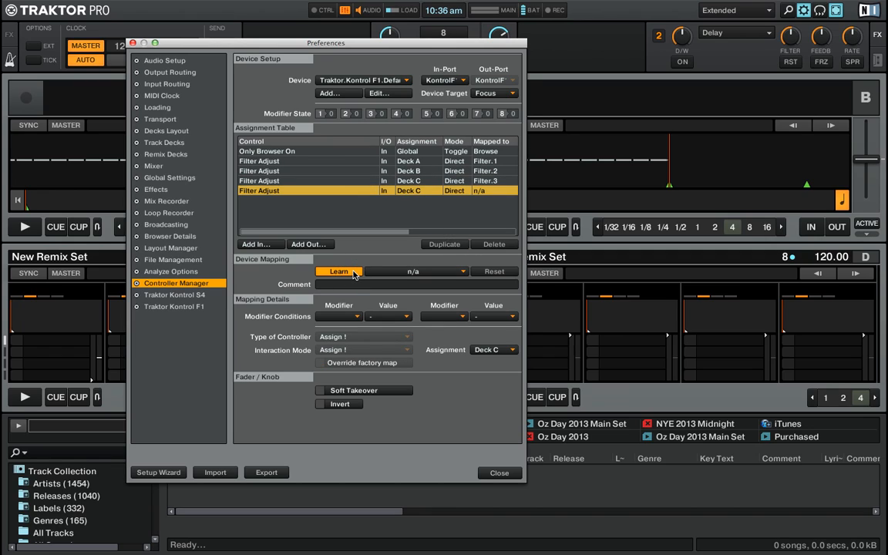
click(354, 272)
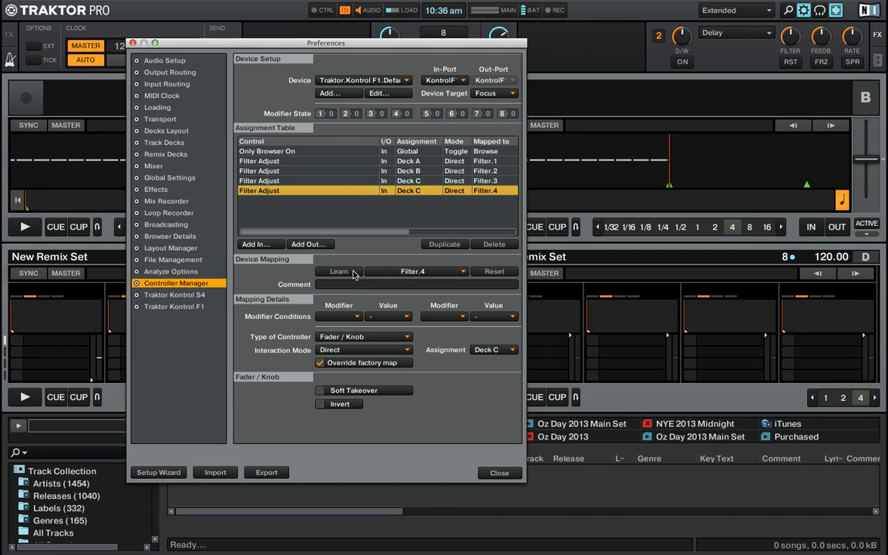
click(490, 350)
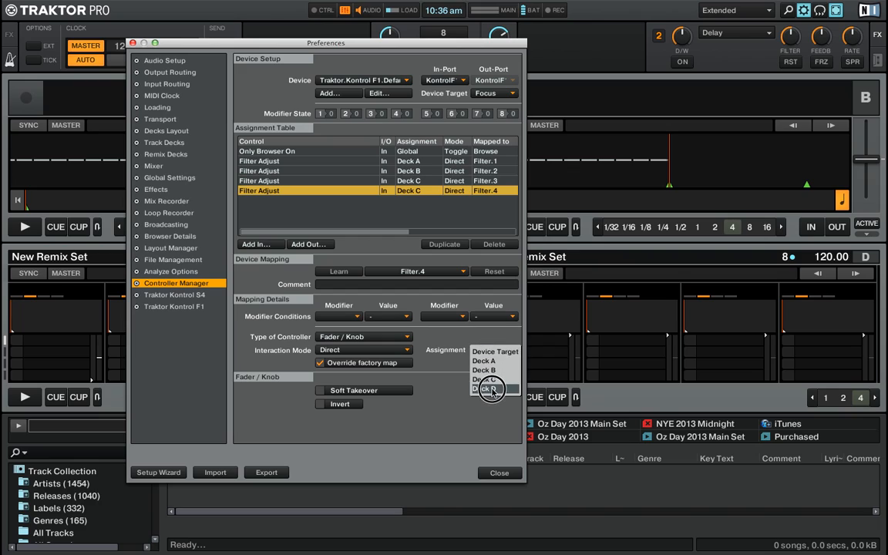
click(487, 387)
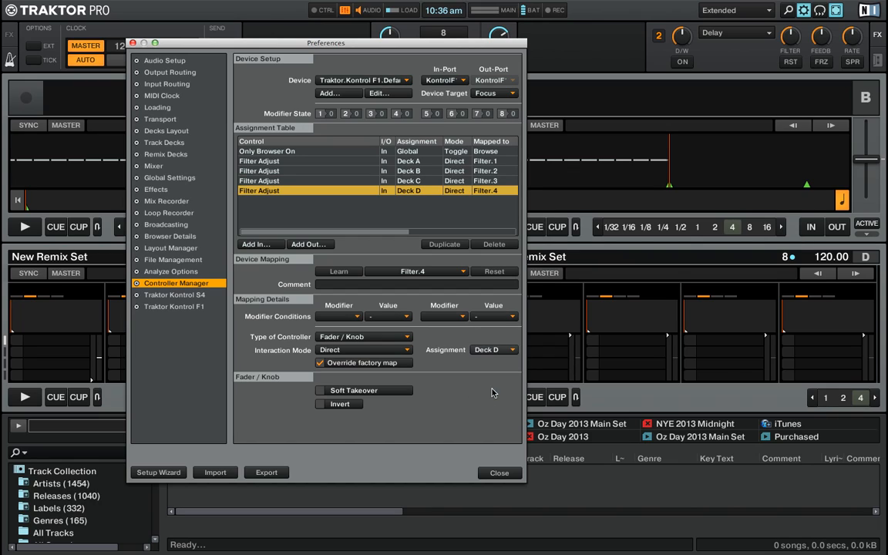
click(500, 473)
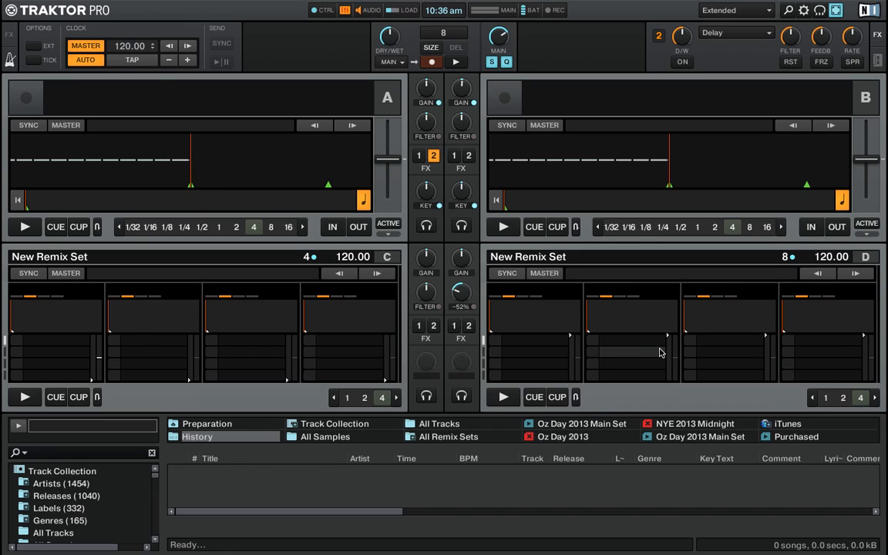
mouse_move(634, 305)
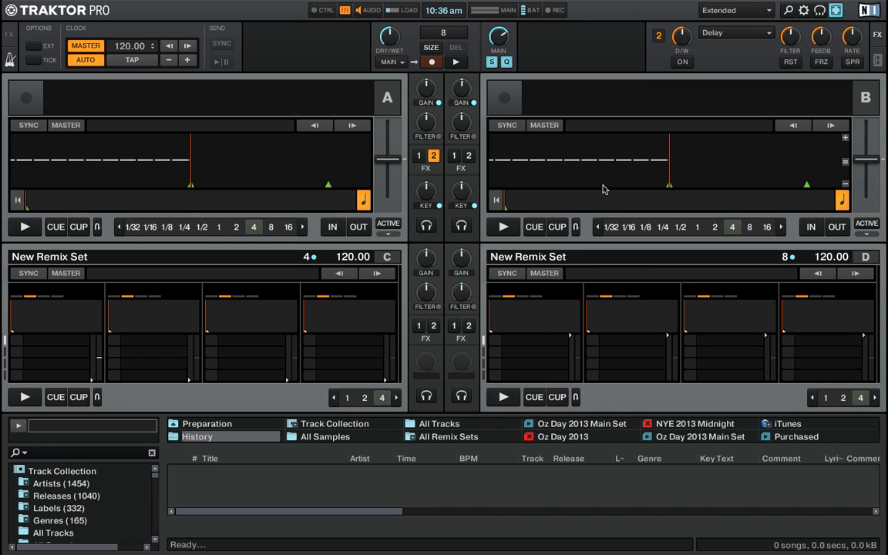